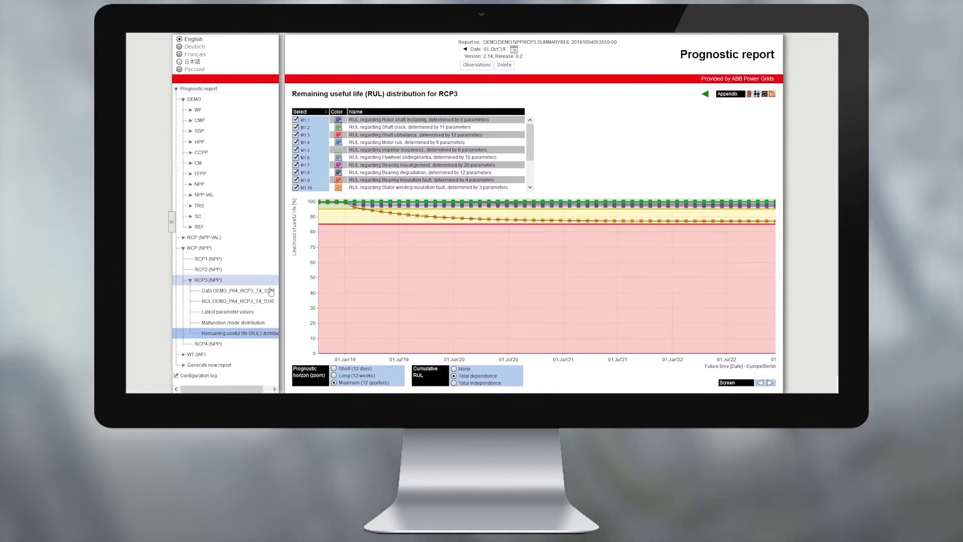
- View RCP3 (NPP)'s summary, DEMO_PA4_RCP3_T4_STAT stator temperature data, and RUL distribution
{"action": "left_click", "coordinate": [214, 281]}
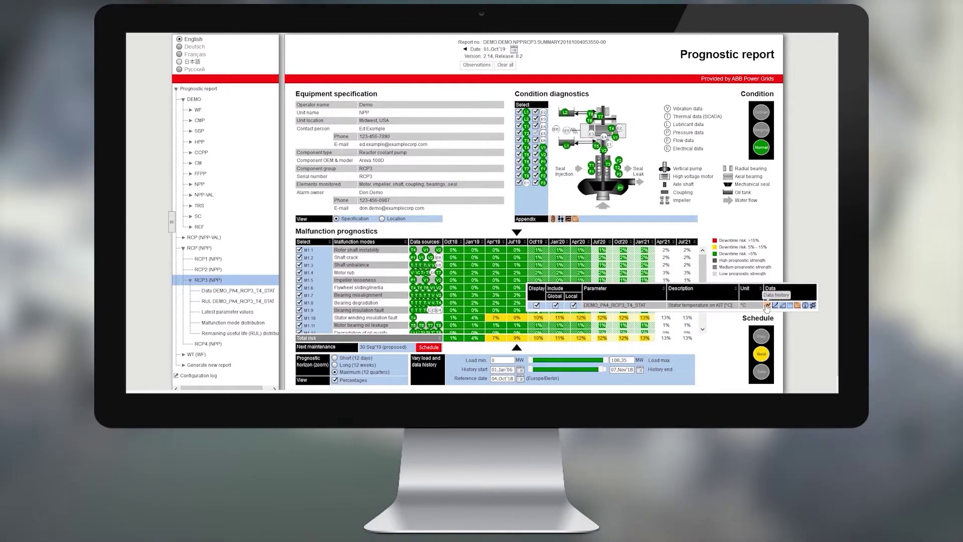
{"action": "left_click", "coordinate": [767, 305]}
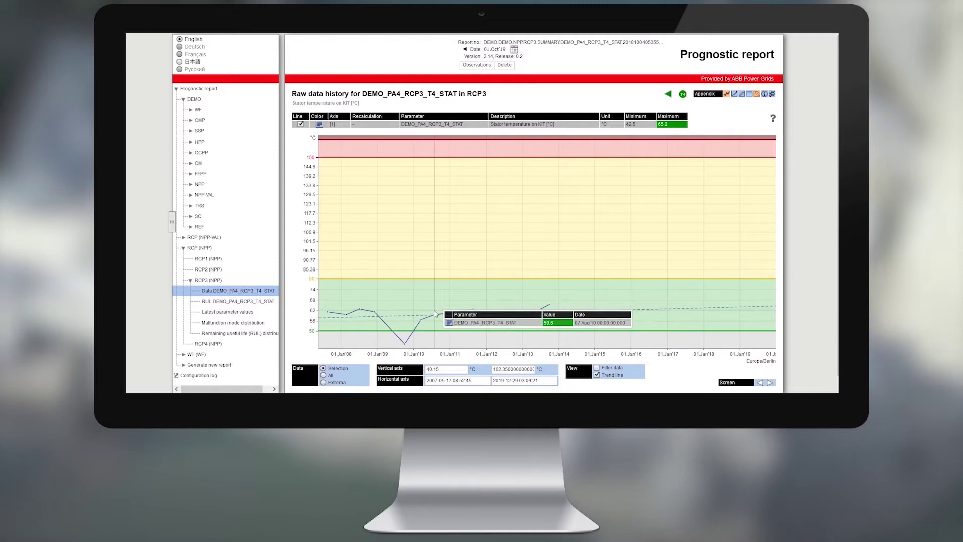
{"action": "left_click", "coordinate": [757, 94]}
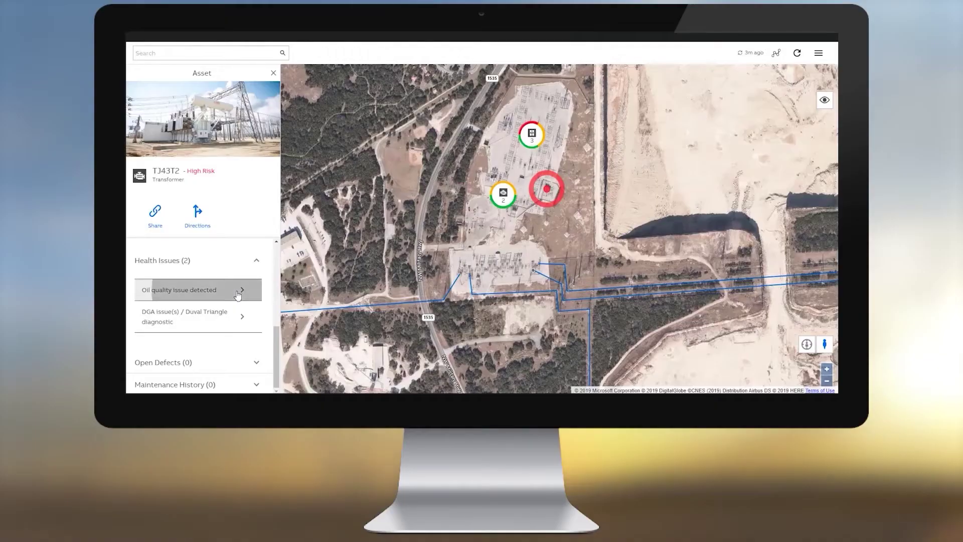
- Open TJ43T2's 'Oil quality issue detected' entry and submit a Request Work for it
{"action": "left_click", "coordinate": [173, 289]}
{"action": "left_click", "coordinate": [210, 235]}
{"action": "left_click", "coordinate": [158, 129]}
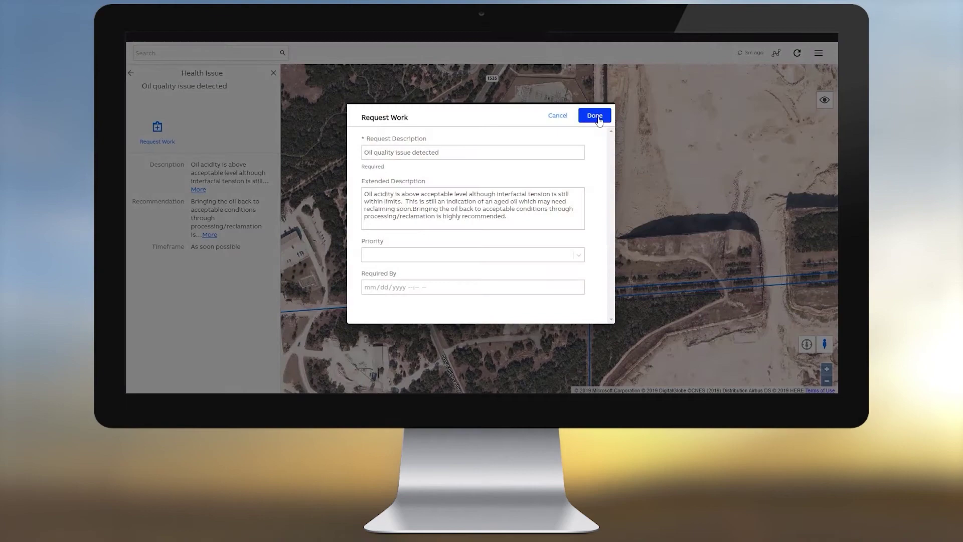
{"action": "left_click", "coordinate": [594, 116]}
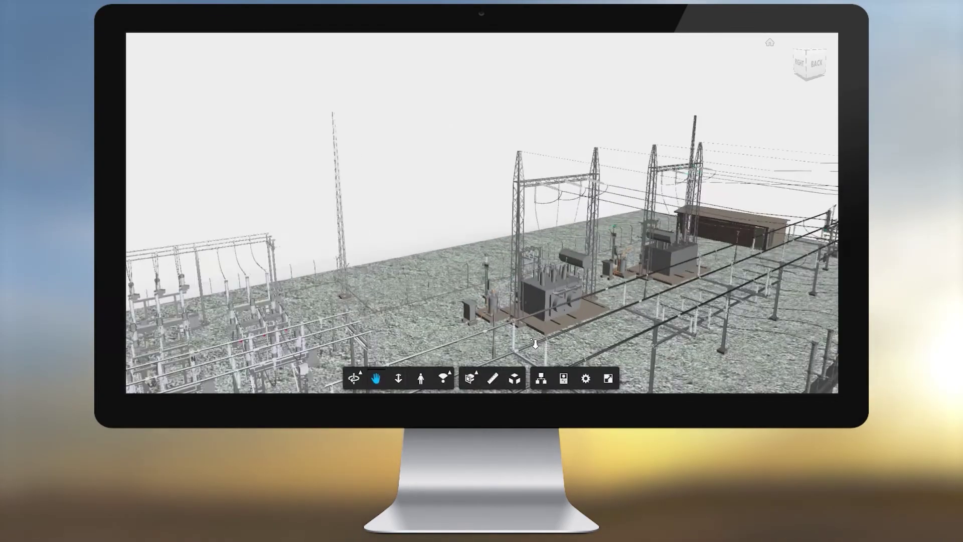
{"action": "scroll", "coordinate": [536, 344], "scroll_direction": "up", "scroll_amount": 5}
{"action": "scroll", "coordinate": [535, 344], "scroll_direction": "up", "scroll_amount": 3}
{"action": "scroll", "coordinate": [535, 344], "scroll_direction": "up", "scroll_amount": 2}
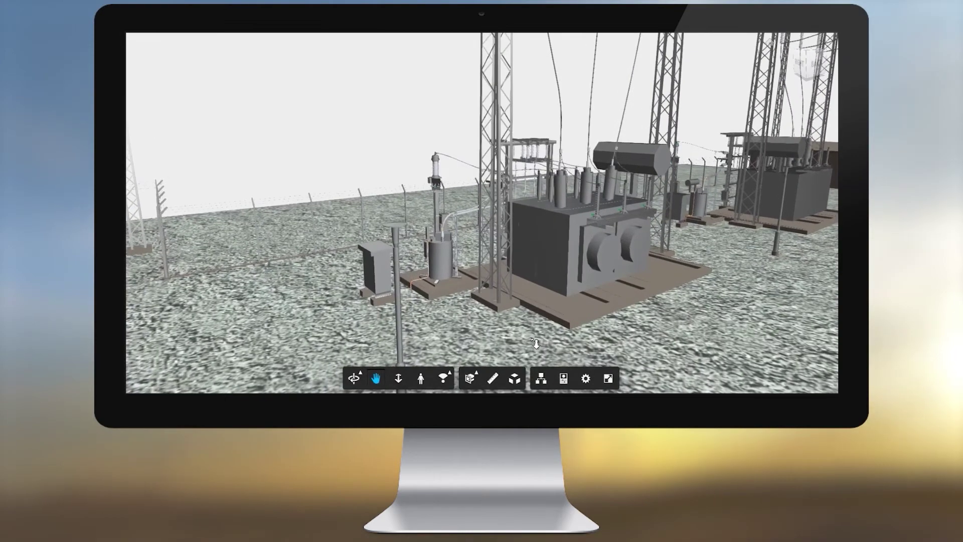